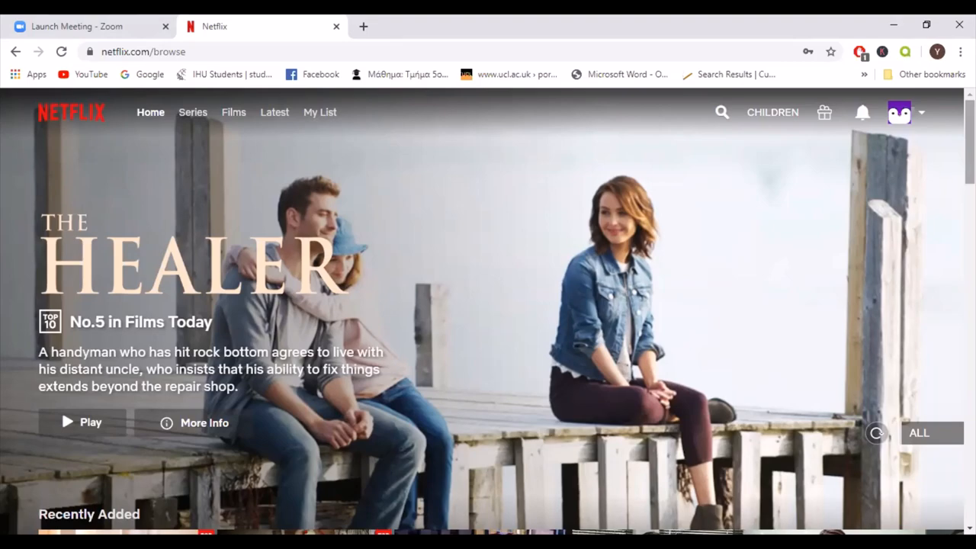
pyautogui.scroll(-2, 488, 305)
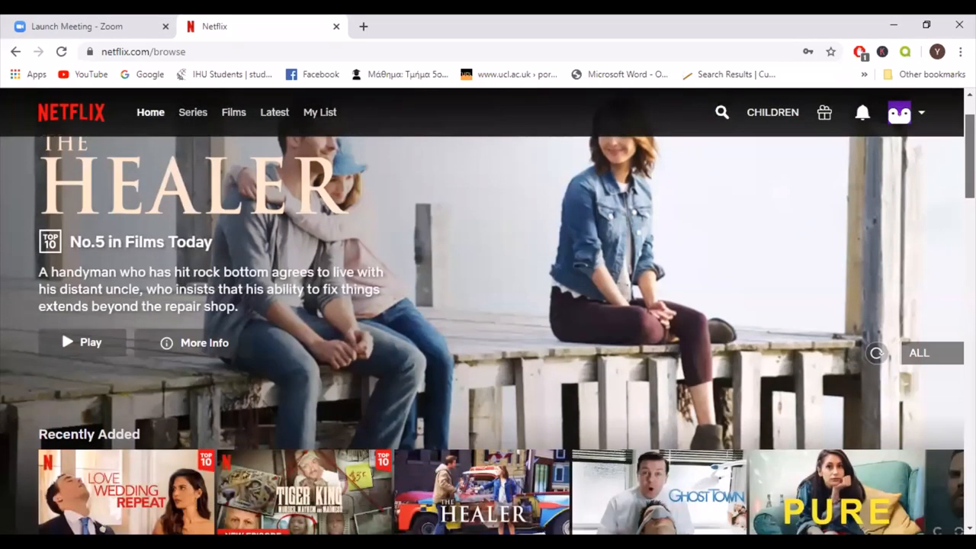
pyautogui.scroll(-1, 488, 305)
pyautogui.scroll(-2, 676, 362)
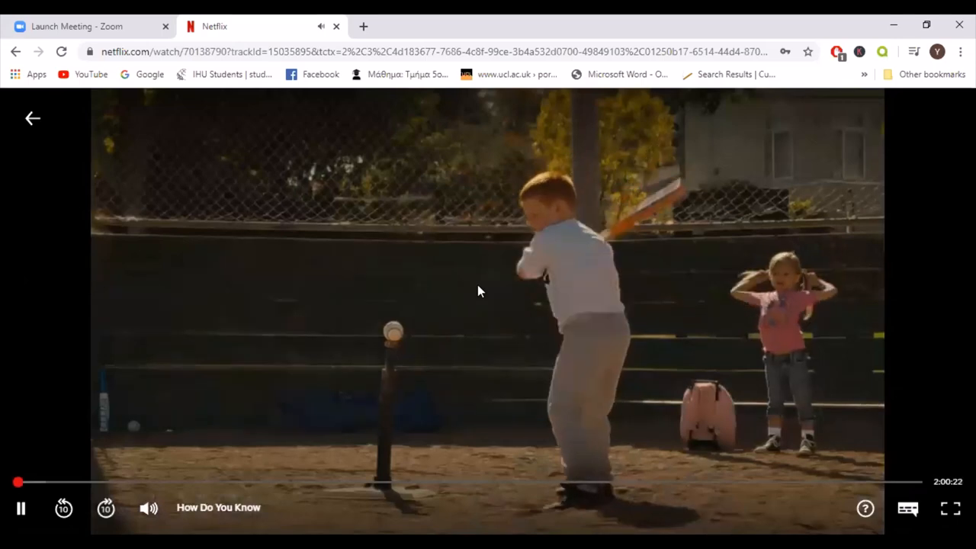
# Step: Pause How Do You Know at its opening scene
pyautogui.click(478, 288)
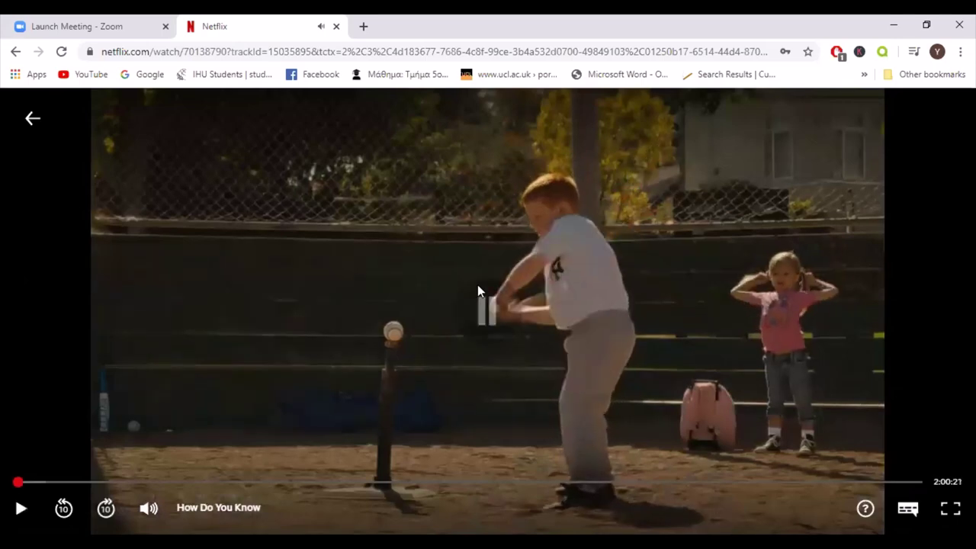
# Step: Change the profile's display language to Ελληνικά in Account > Language and save it
pyautogui.click(32, 118)
pyautogui.scroll(4, 839, 153)
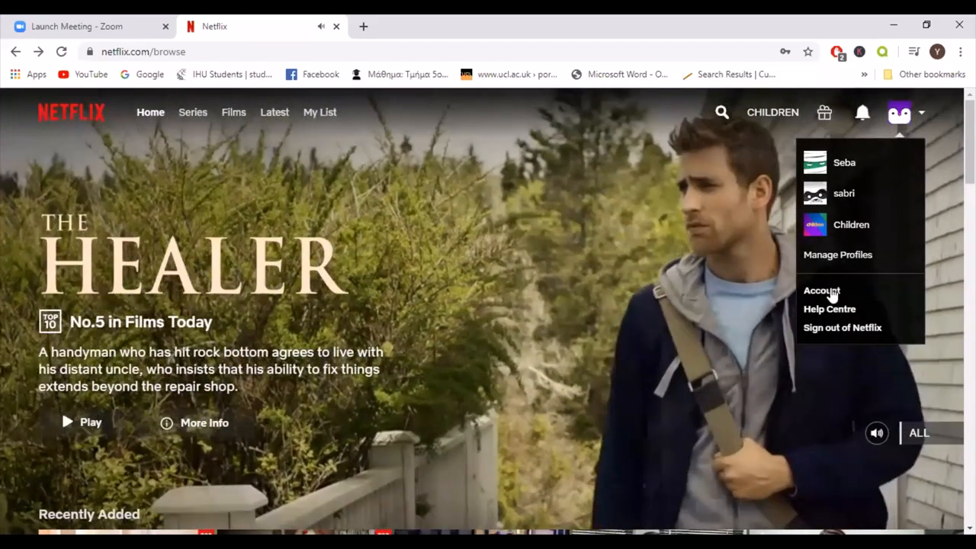
pyautogui.click(821, 290)
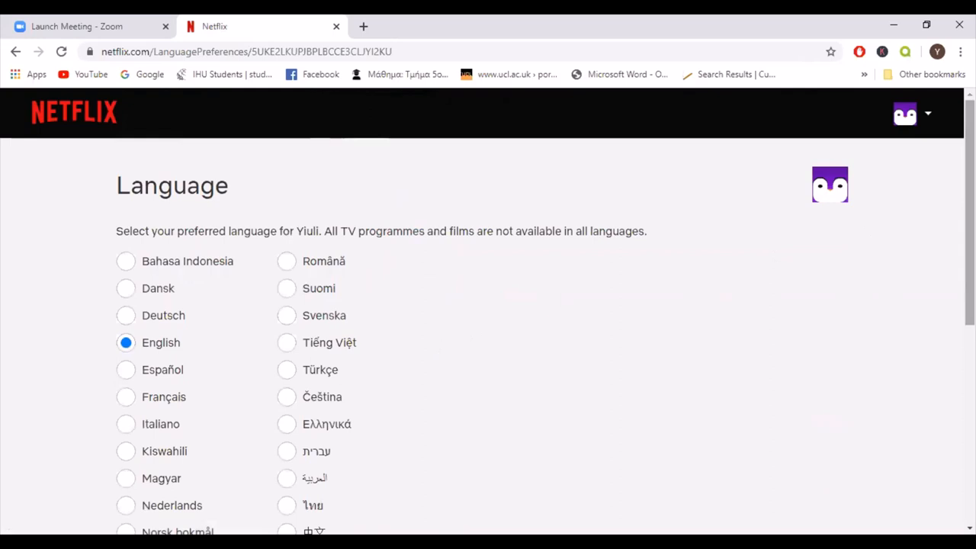
pyautogui.scroll(-1, 639, 220)
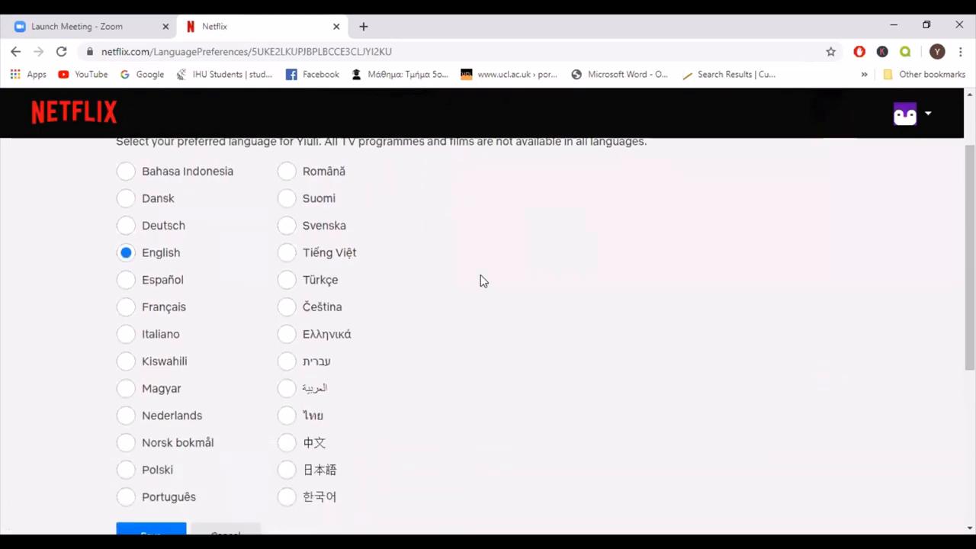
pyautogui.click(345, 339)
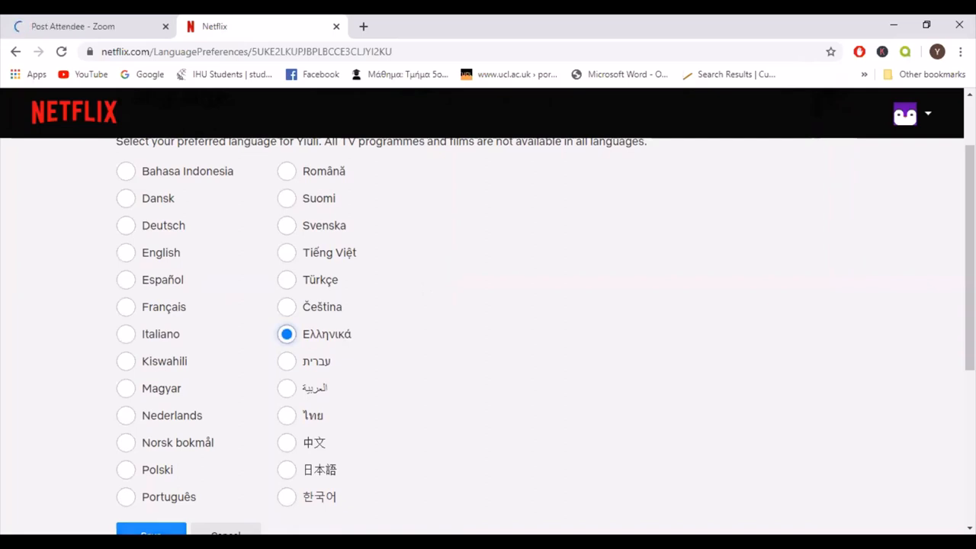
pyautogui.click(150, 529)
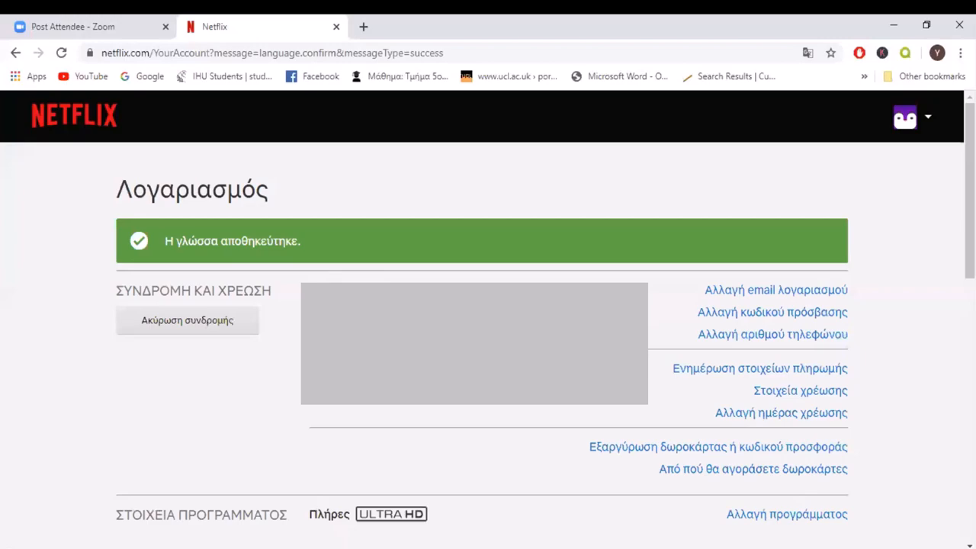
pyautogui.scroll(-1, 488, 336)
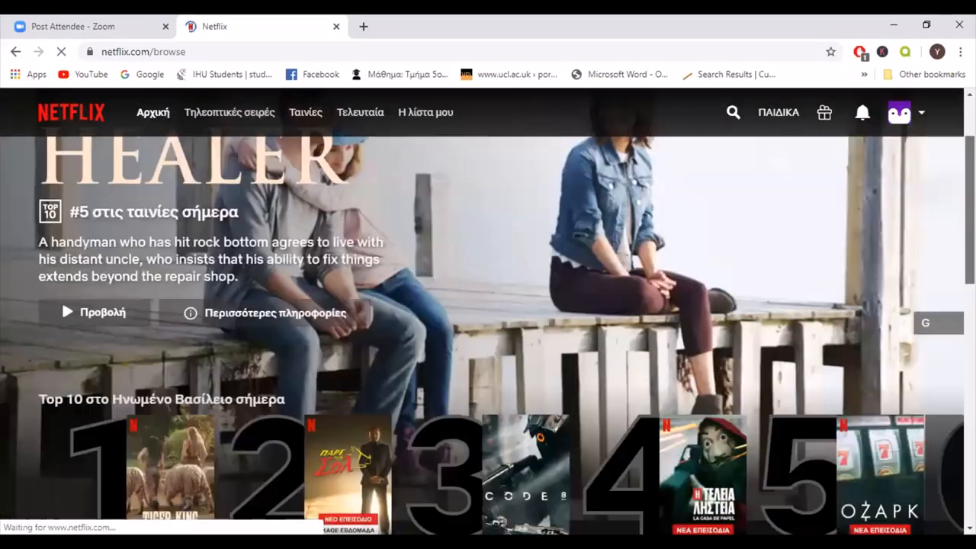
pyautogui.scroll(-2, 488, 335)
pyautogui.scroll(-2, 488, 335)
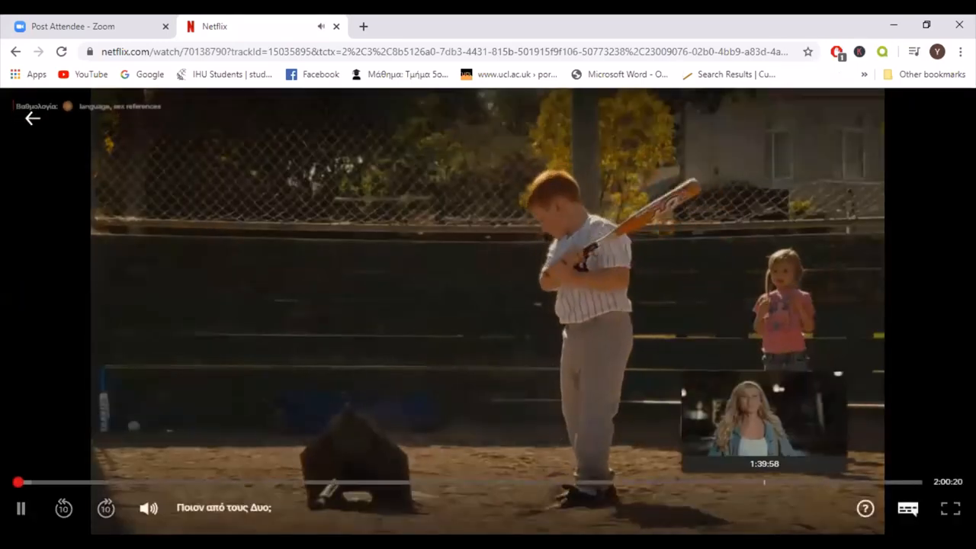
pyautogui.moveTo(906, 508)
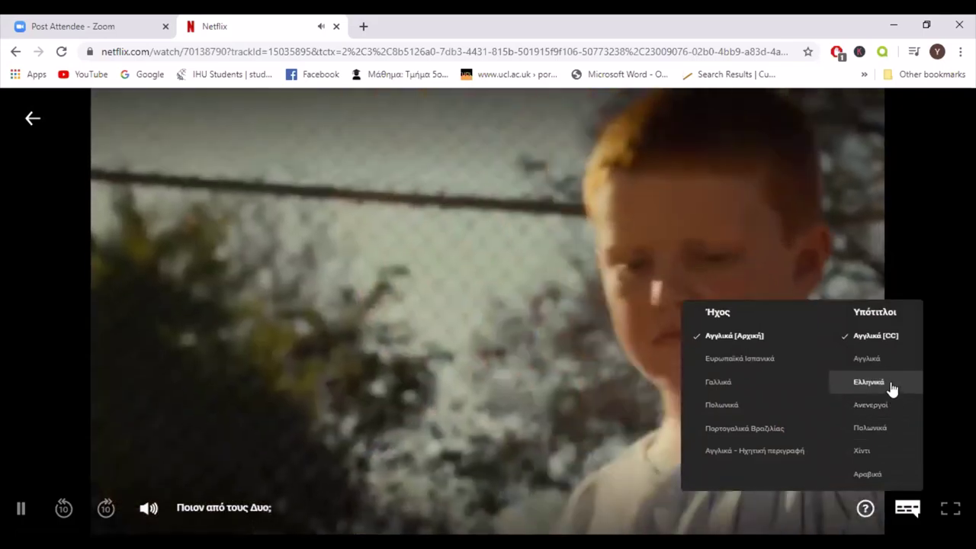
# Step: Switch the film's subtitles to Ελληνικά and skip ahead to a later scene
pyautogui.click(892, 389)
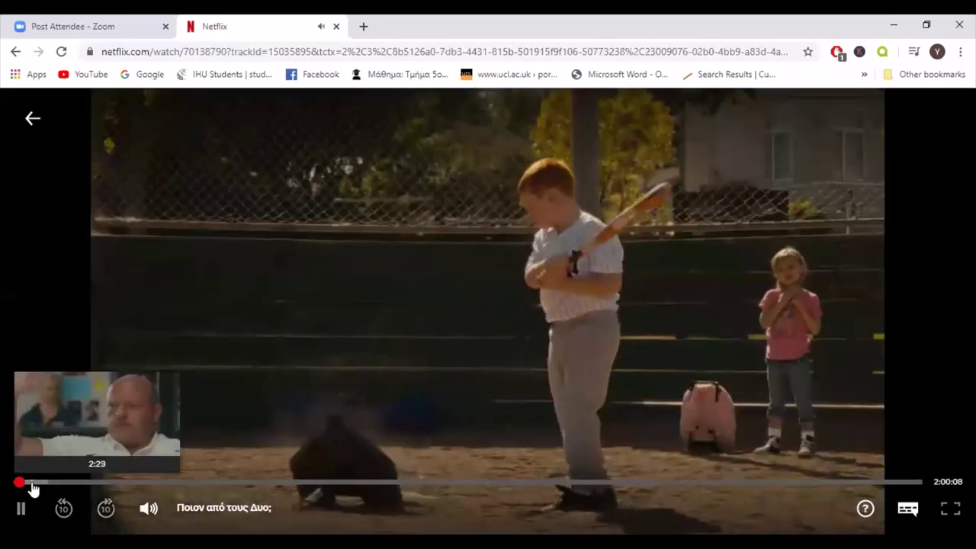
pyautogui.click(33, 486)
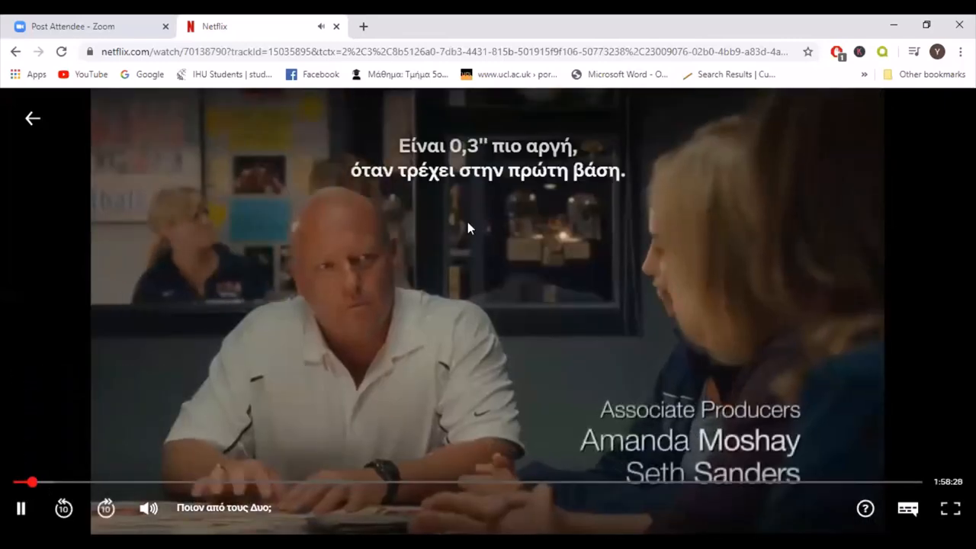
# Step: Return to browsing and reach the Ήχος και υπότιτλοι page of titles with Greek subtitles
pyautogui.click(31, 122)
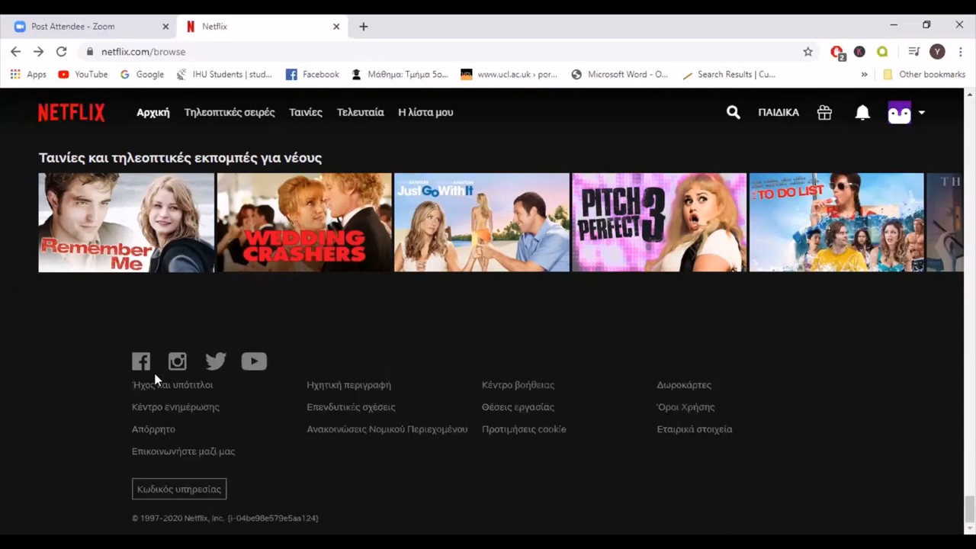
pyautogui.click(168, 386)
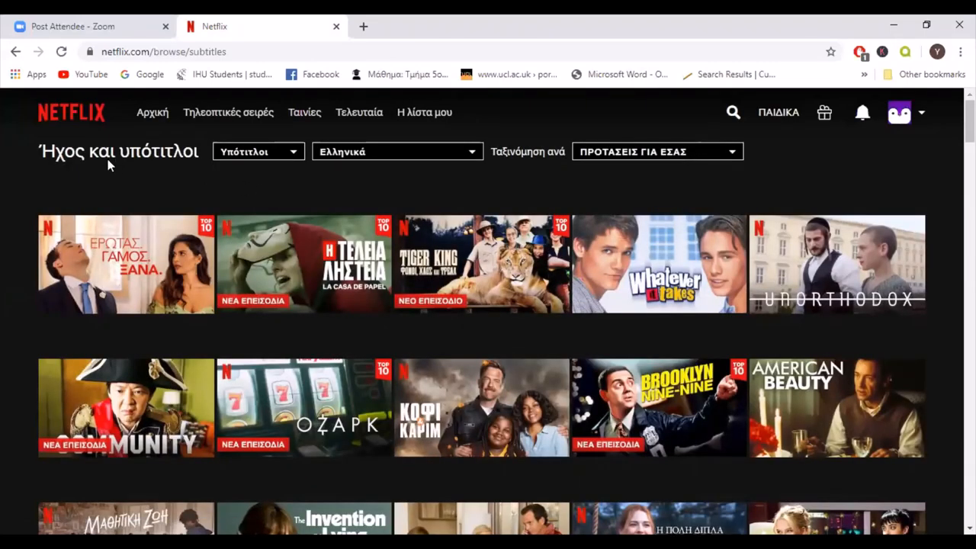
pyautogui.click(295, 155)
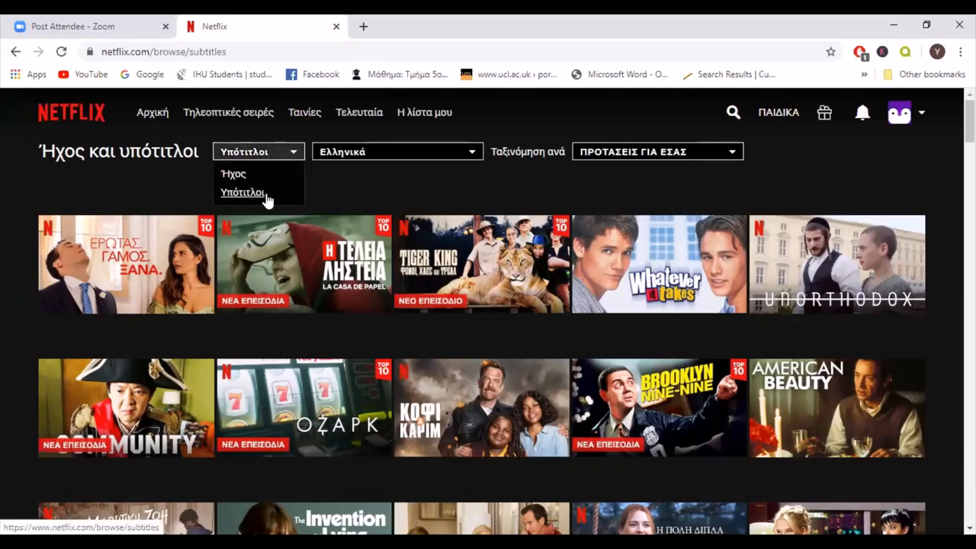
pyautogui.click(349, 156)
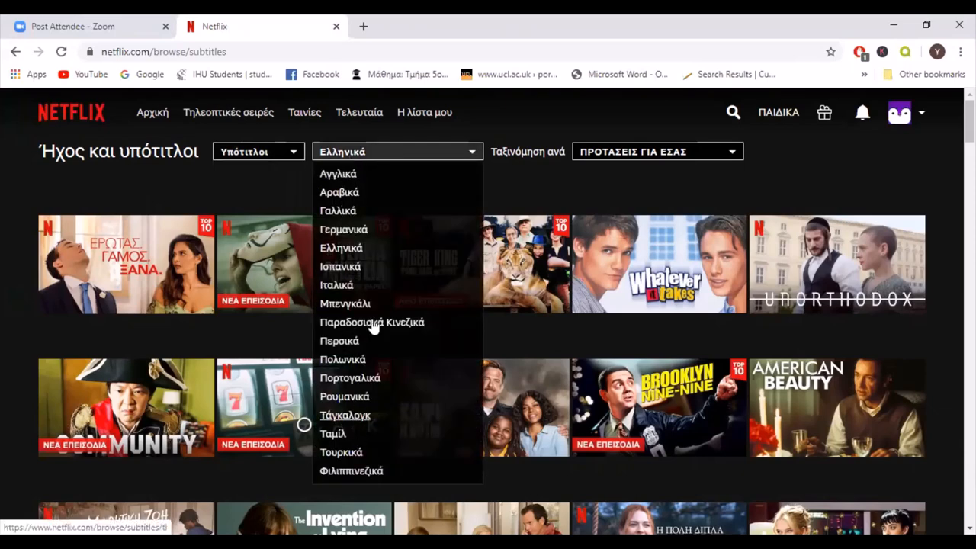
pyautogui.click(283, 159)
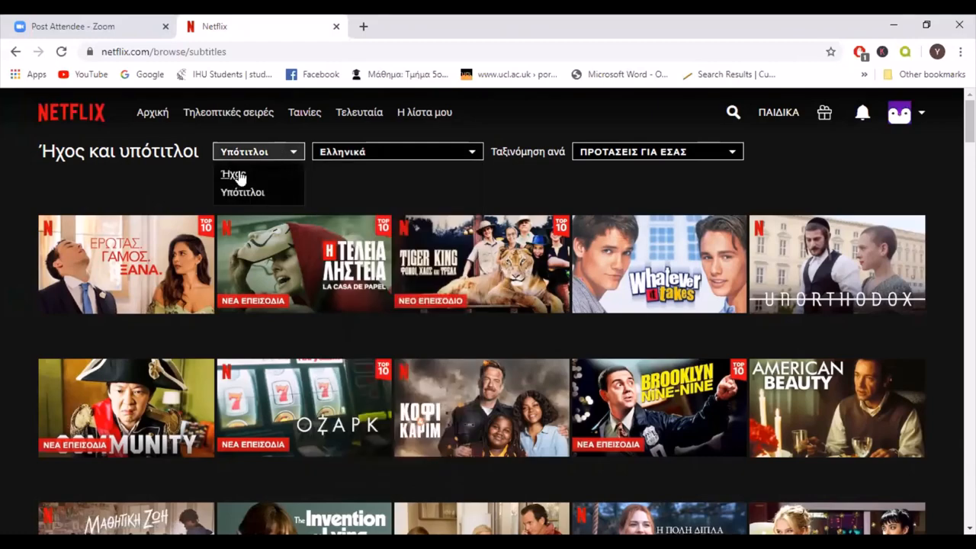
pyautogui.click(239, 175)
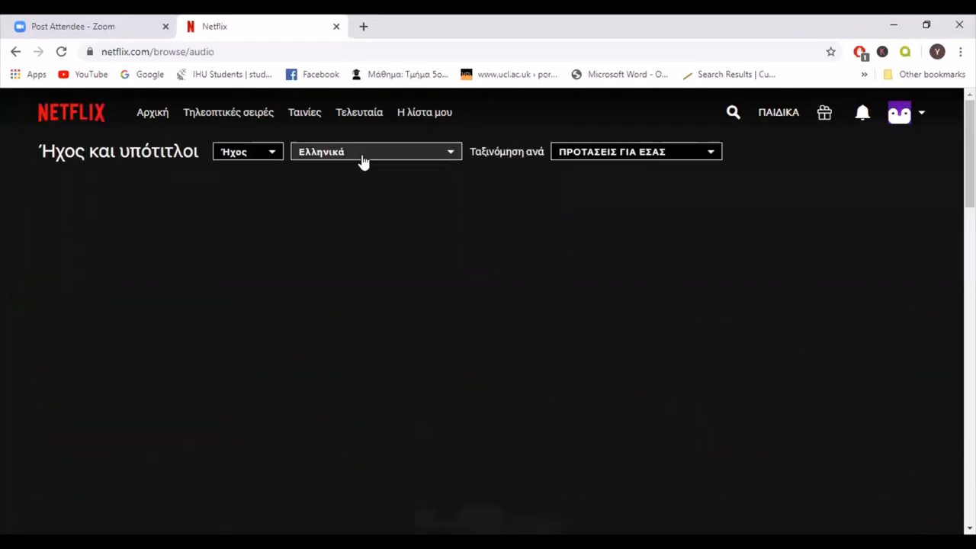
pyautogui.click(363, 156)
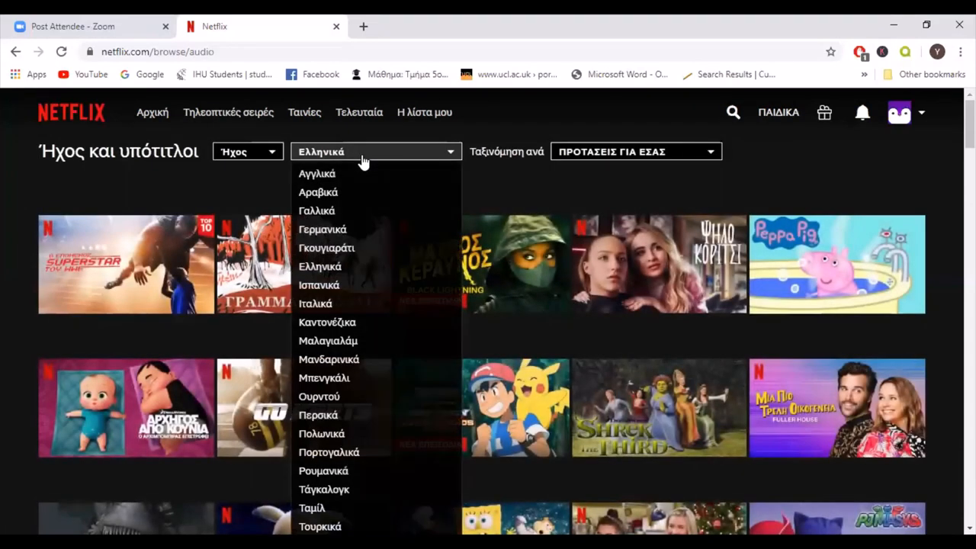
pyautogui.click(329, 267)
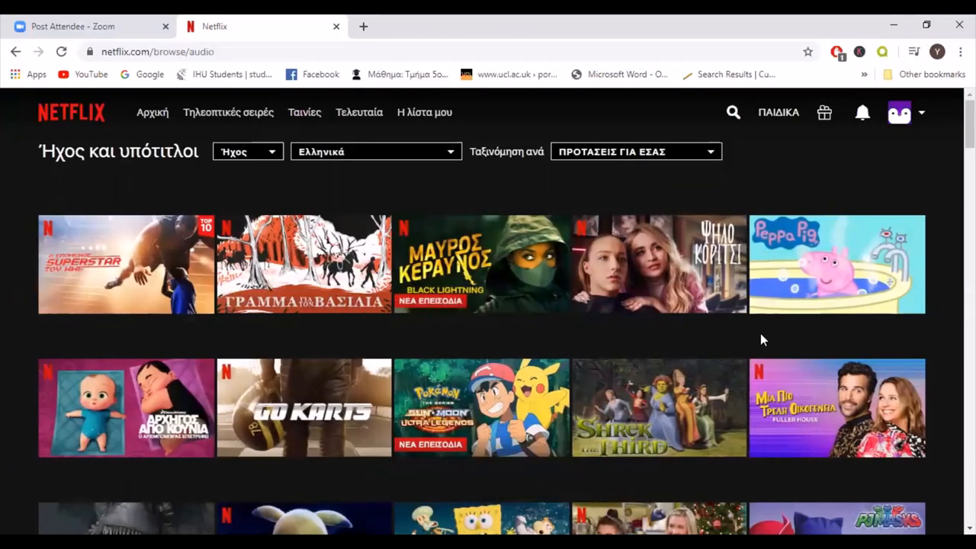
pyautogui.click(267, 155)
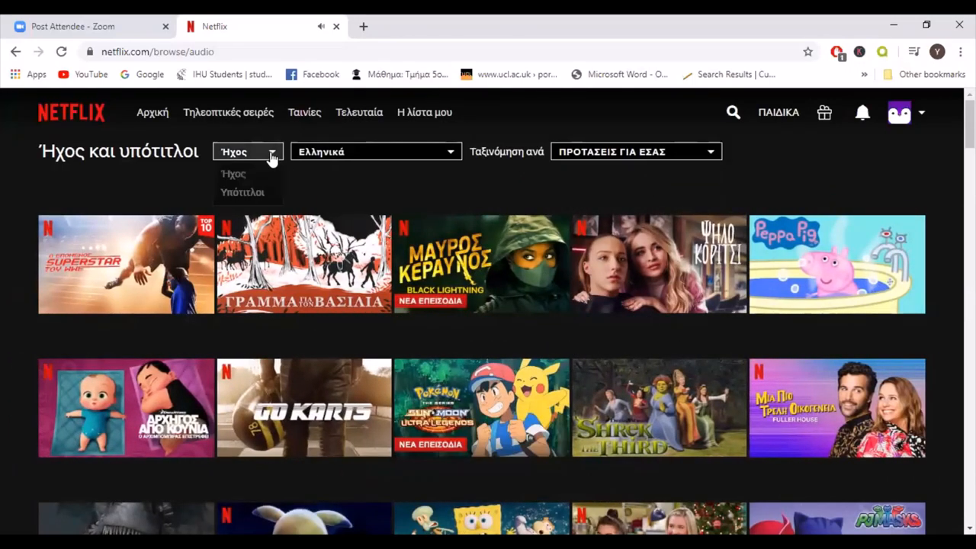
pyautogui.click(256, 192)
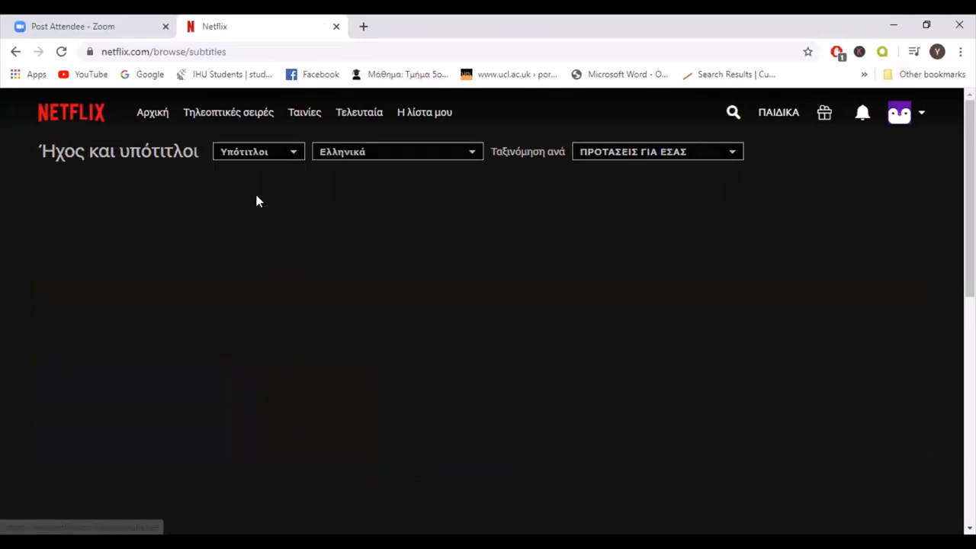